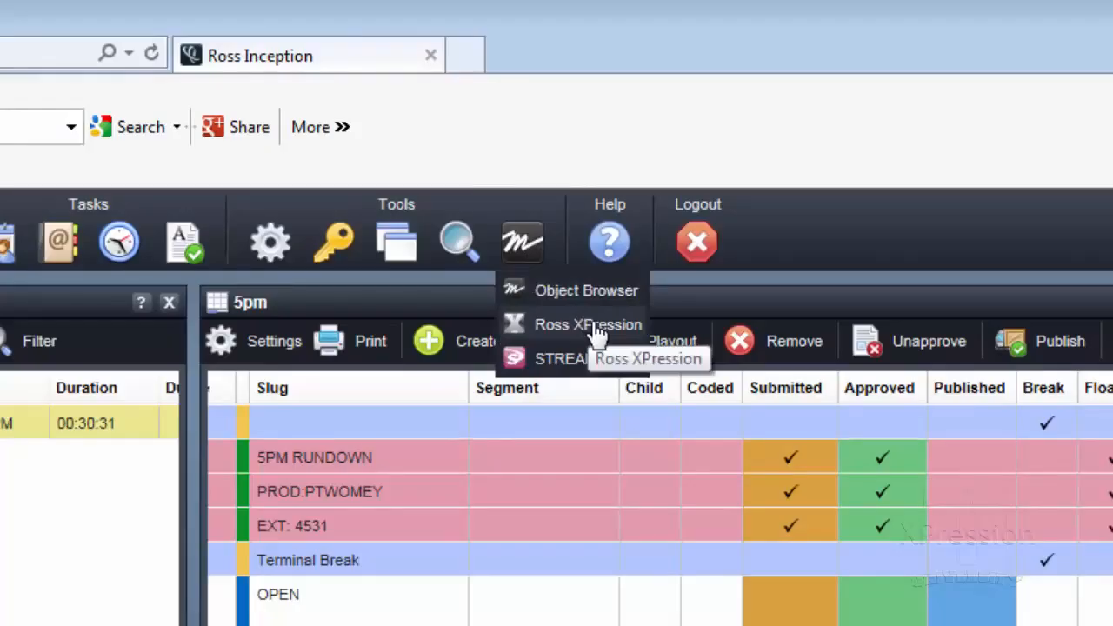
Open the Ross XPression plugin and load the Lowerthird - Auto template for editing
left_click(597, 331)
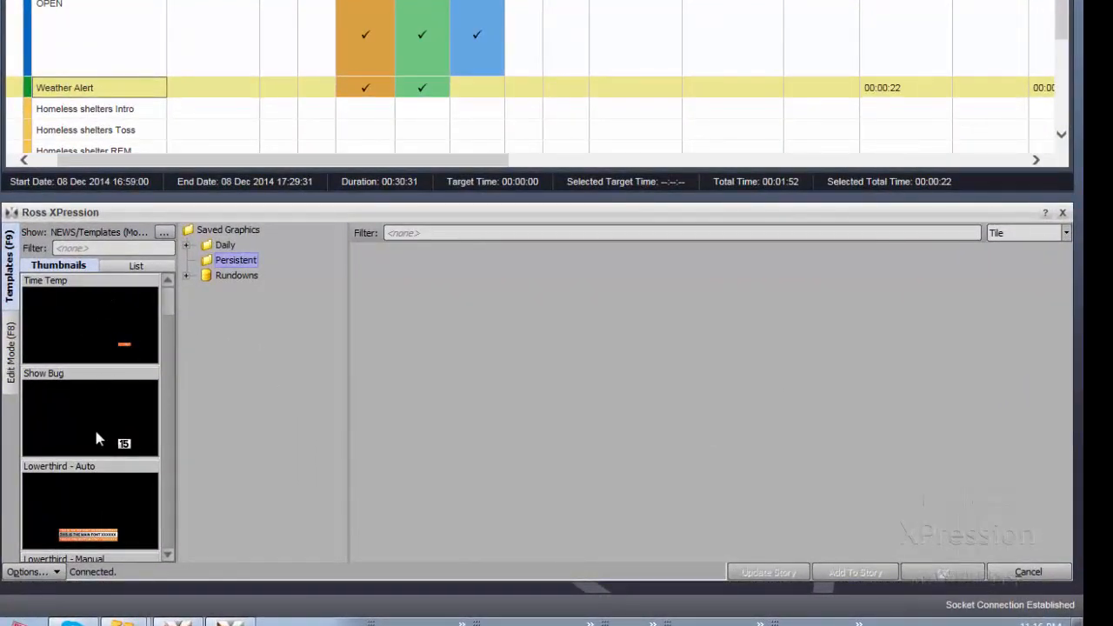
left_click(113, 493)
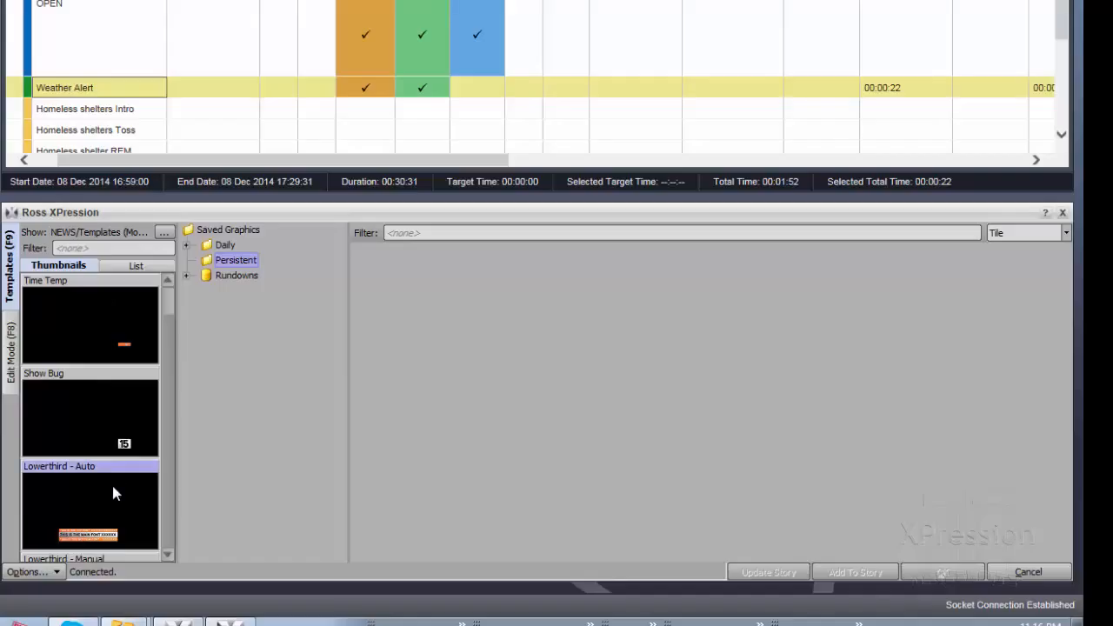
double_click(113, 488)
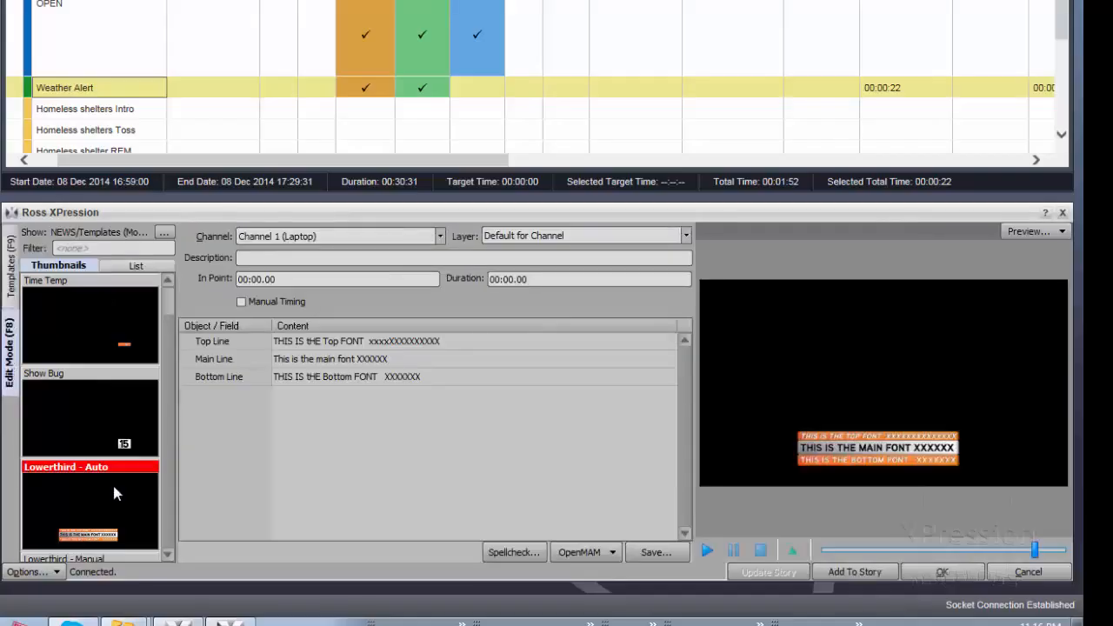
Fill in the lower third with top line WEATHER ALERT, main line WINTER WEATHER ADVISORY and bottom line SNOW STORM COMING
left_click(463, 346)
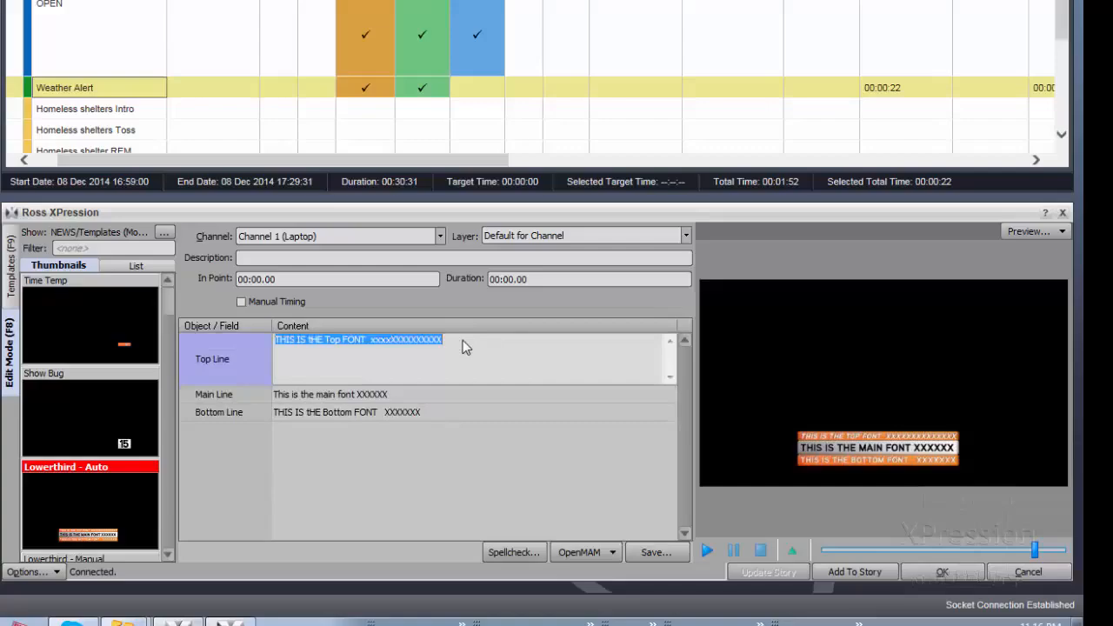
type("WEATHER AD")
type("ISOTRY")
key("BackSpace")
key("BackSpace")
key("BackSpace")
key("BackSpace")
key("BackSpace")
key("BackSpace")
key("BackSpace")
type("LERT")
key("Tab")
type("WINTER WEATHER ADVISORY")
key("Tab")
type("SNOW STORM COMING")
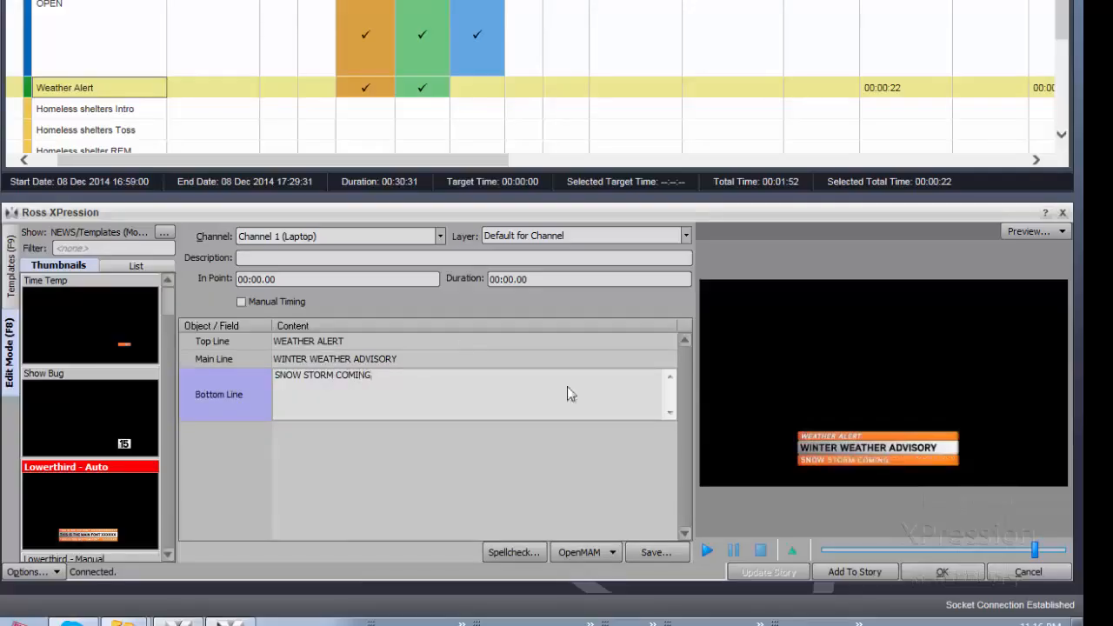
Play the lower third's animation preview from the start, and place the graphic in the Weather Alert story
left_click_drag(1036, 549, 821, 571)
left_click(709, 554)
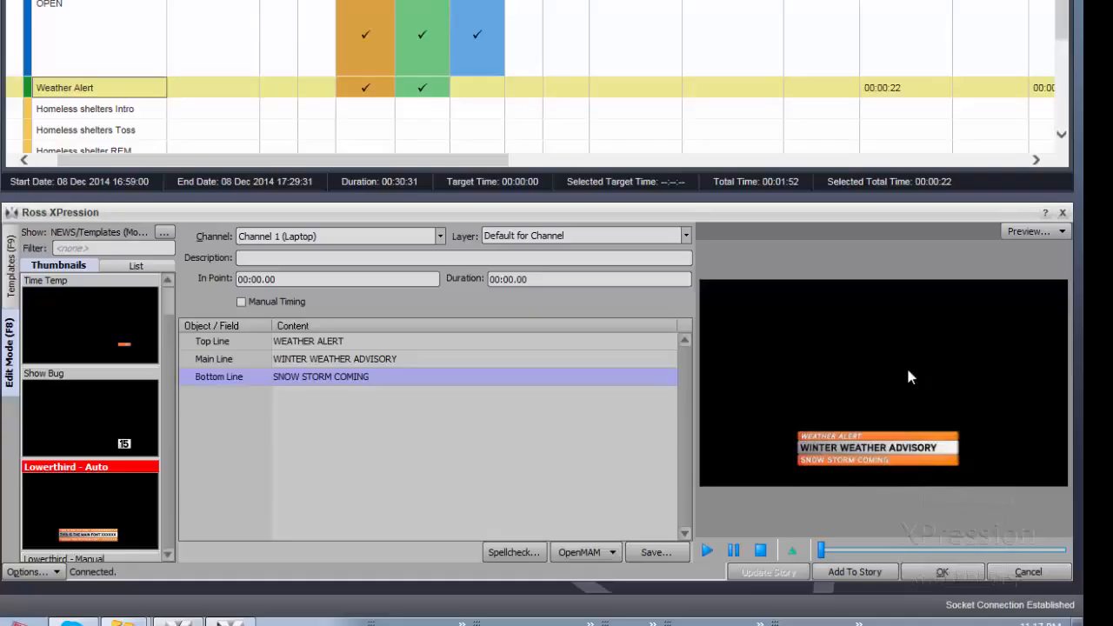
left_click_drag(908, 371, 0, 318)
mouse_move(463, 318)
left_mouse_down()
mouse_move(436, 308)
mouse_move(453, 309)
left_mouse_up()
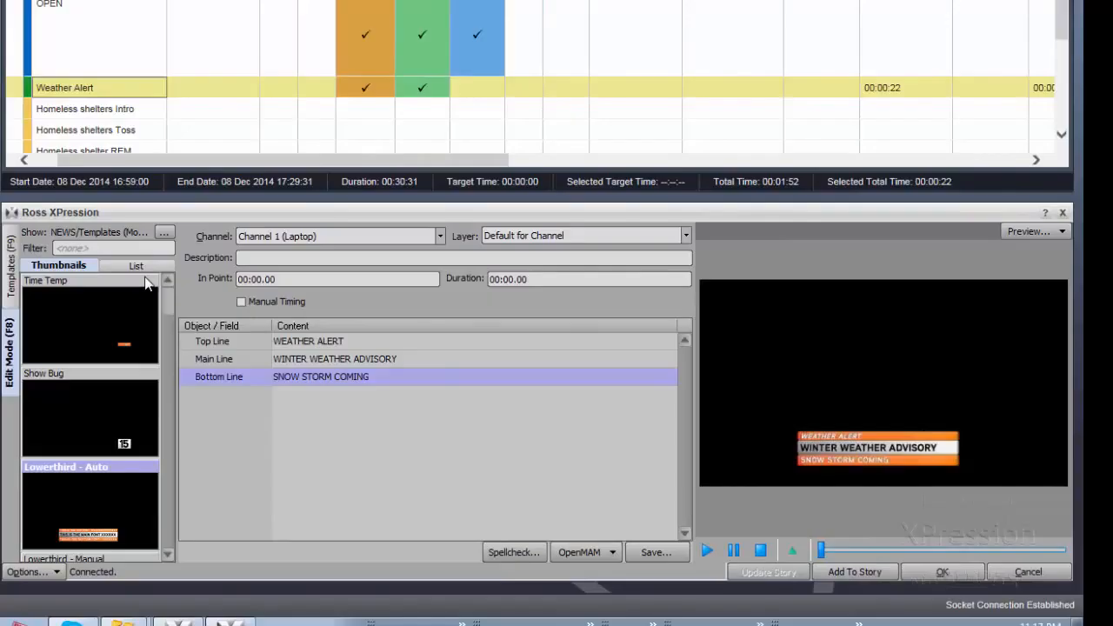
Filter the templates by OTS and load the OTS Right template for editing
left_click(106, 251)
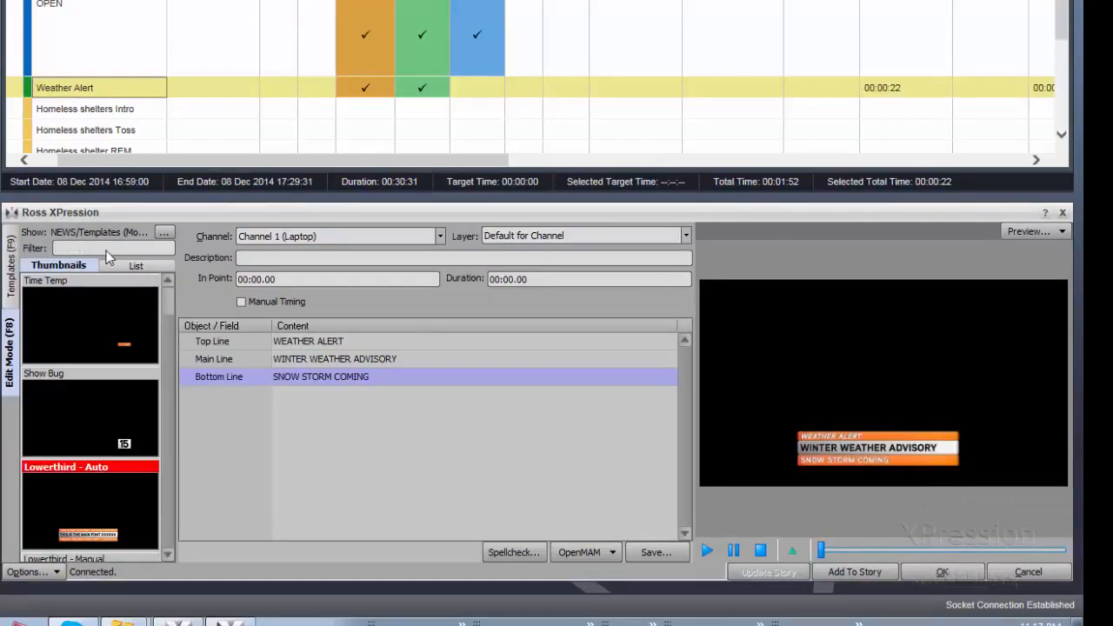
type("OTS")
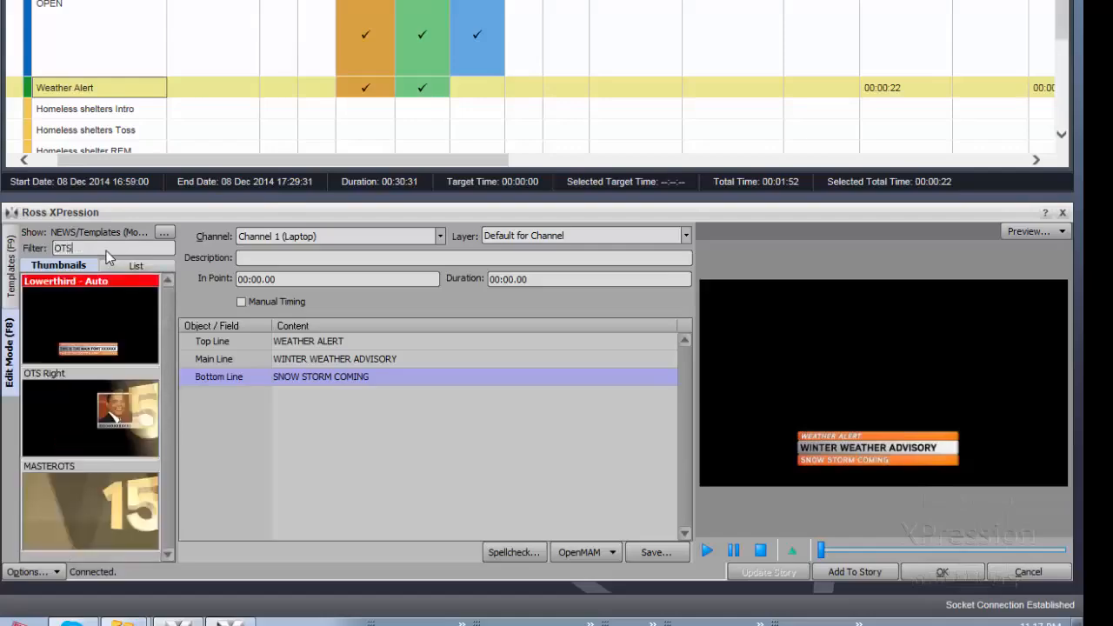
left_click(80, 412)
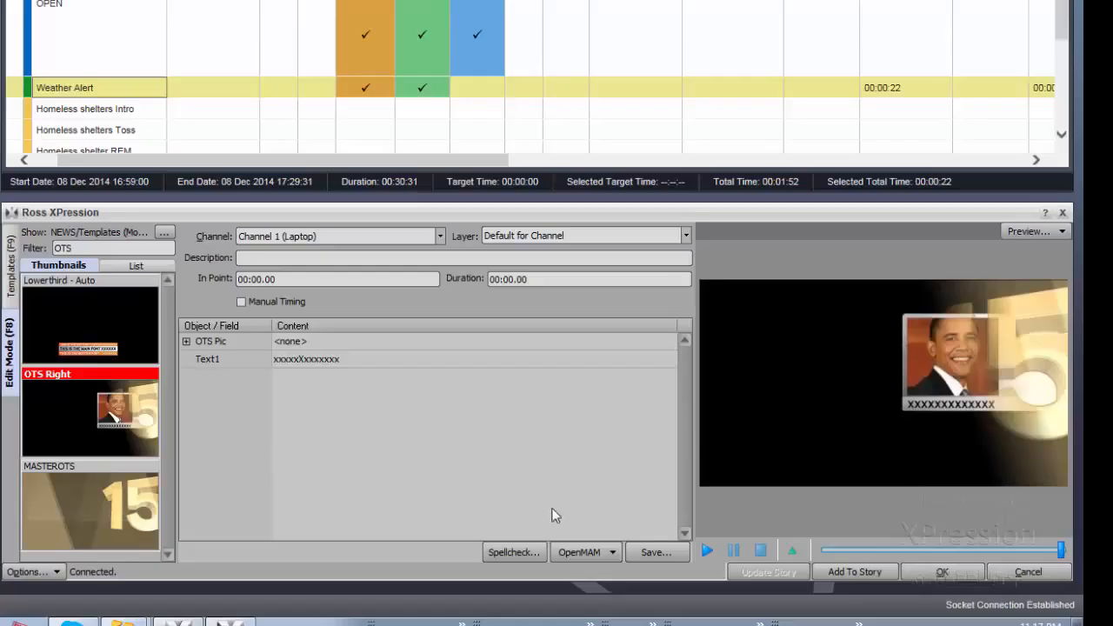
Open Streamline Server 01 through OpenMAM, and view its assets as tiles and as a list
left_click(593, 555)
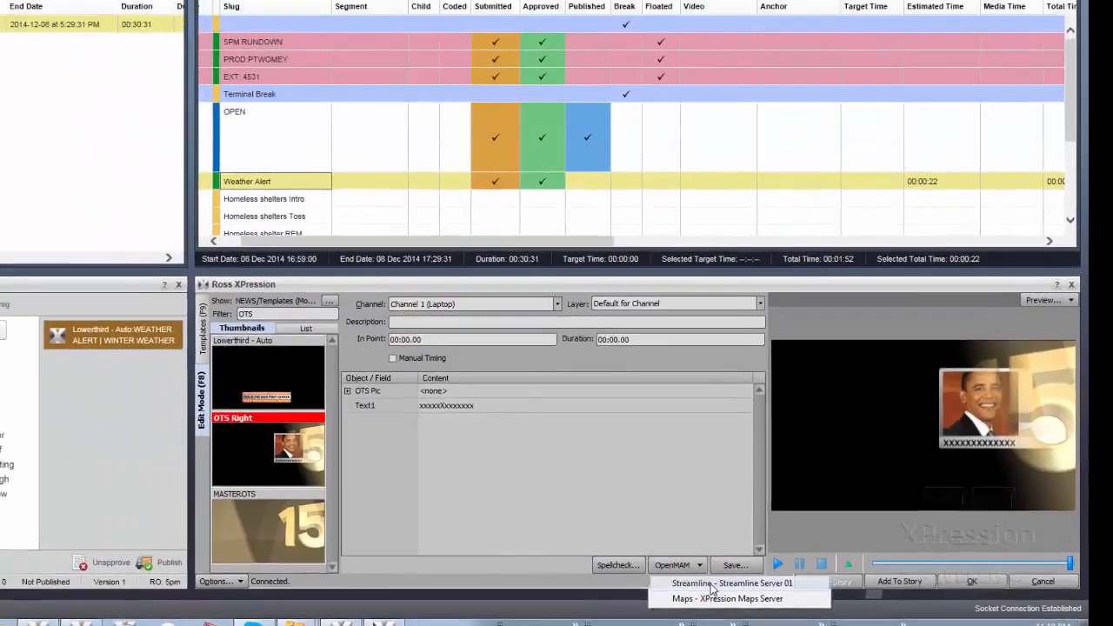
left_click(609, 574)
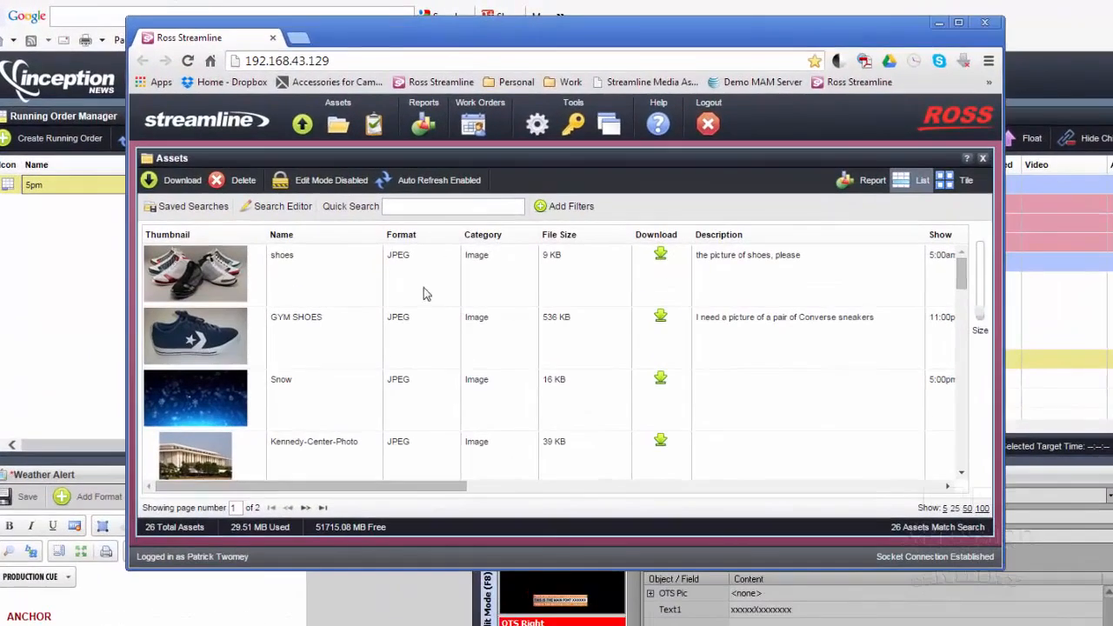
left_click(944, 180)
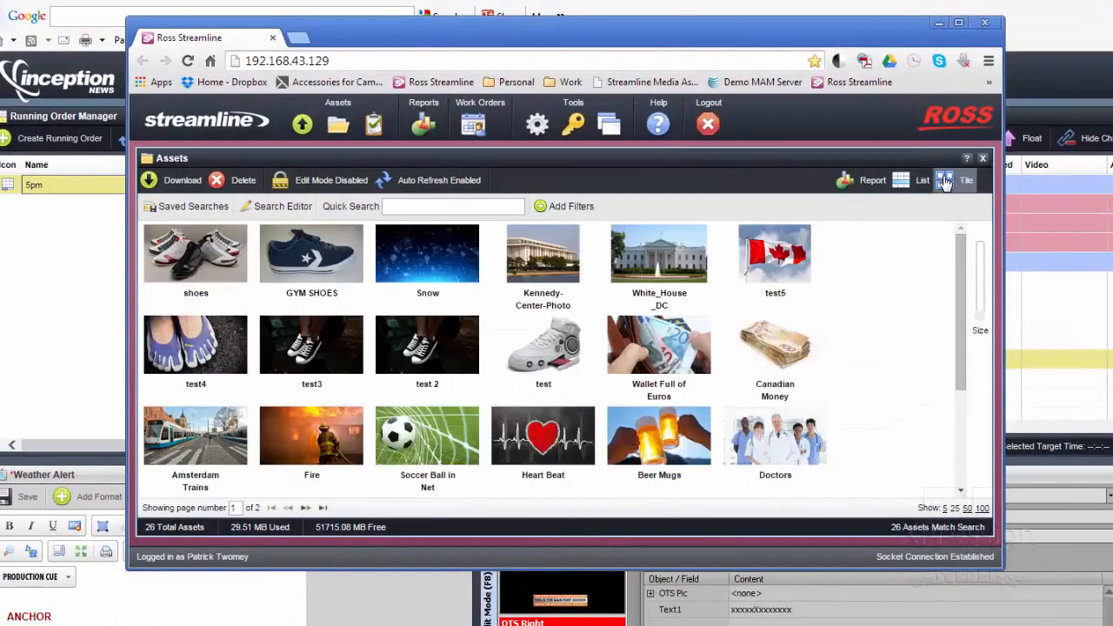
left_click(910, 181)
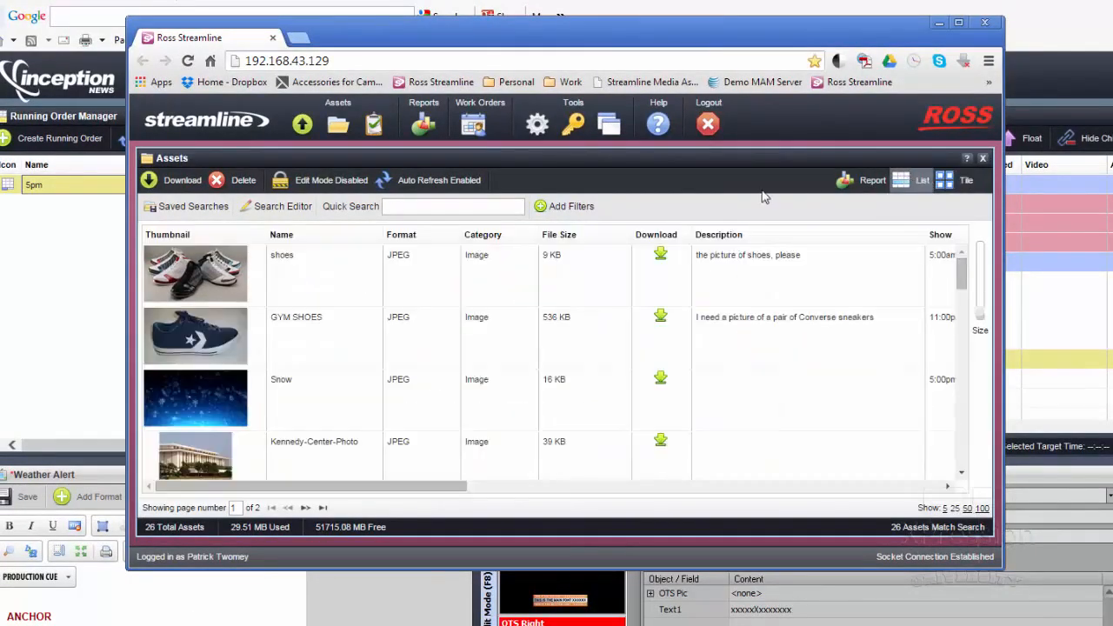
Search the Streamline assets for "snow" and place the Snow image in the OTS Right graphic's picture
left_click(488, 207)
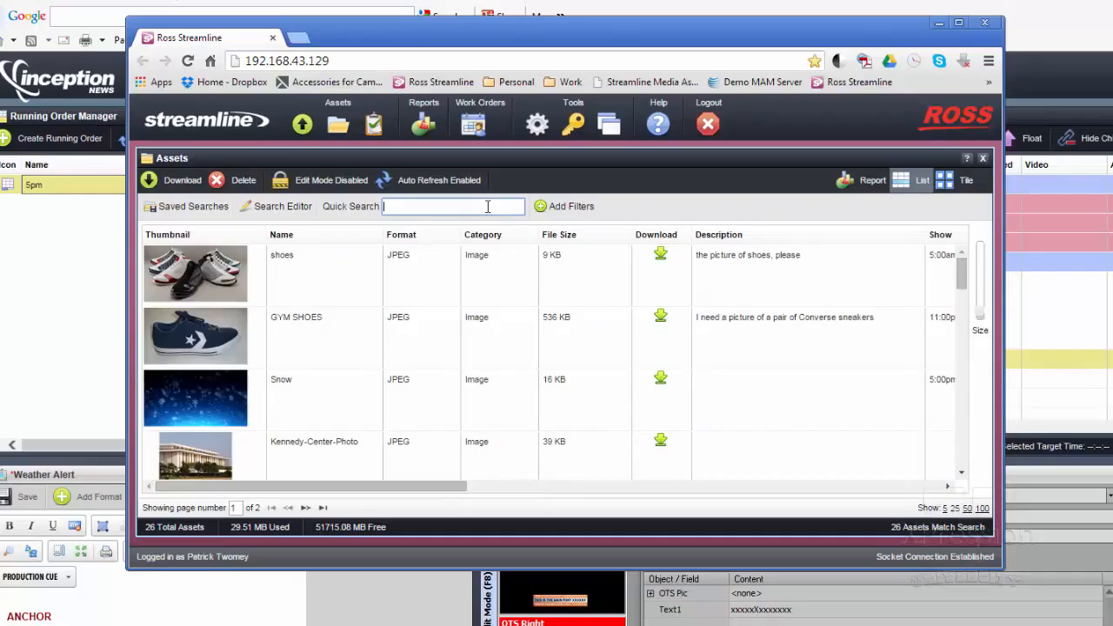
type("snow")
key("Return")
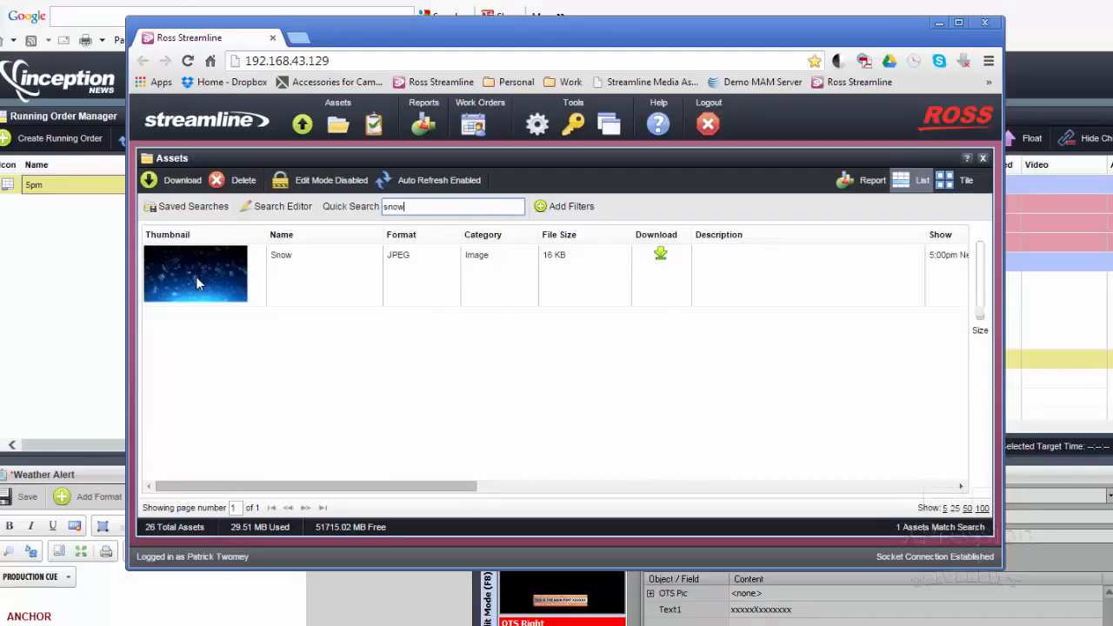
left_click_drag(196, 276, 653, 463)
mouse_move(606, 433)
left_mouse_down()
mouse_move(591, 404)
mouse_move(591, 440)
left_mouse_up()
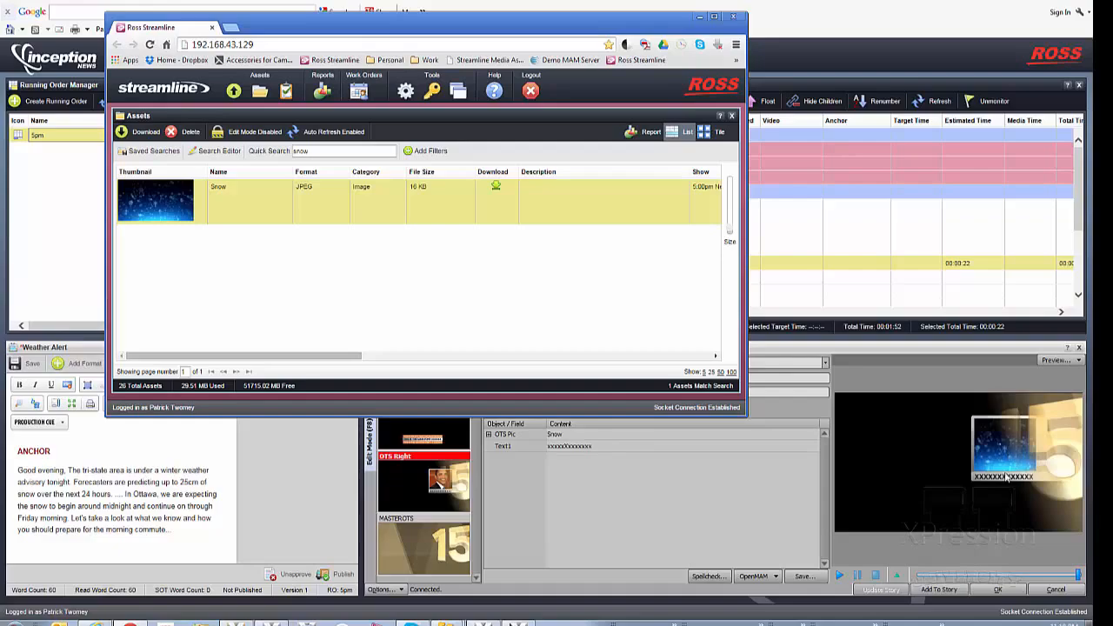
Set the OTS graphic's Text1 caption to SNOW STORM and play its animation preview from the start
left_click(621, 444)
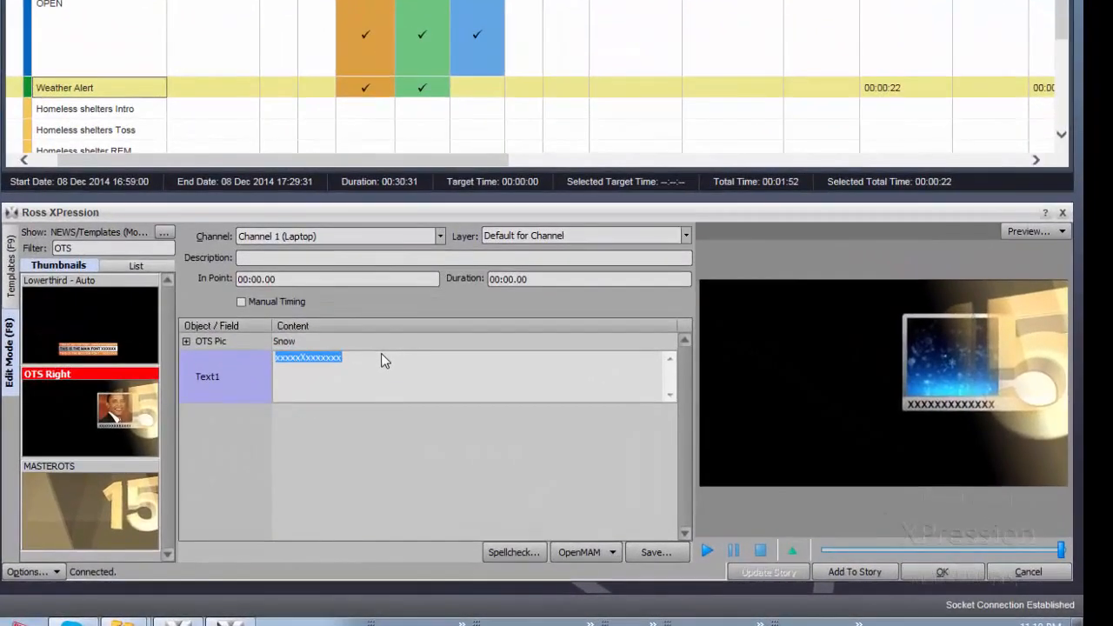
type("SNOW")
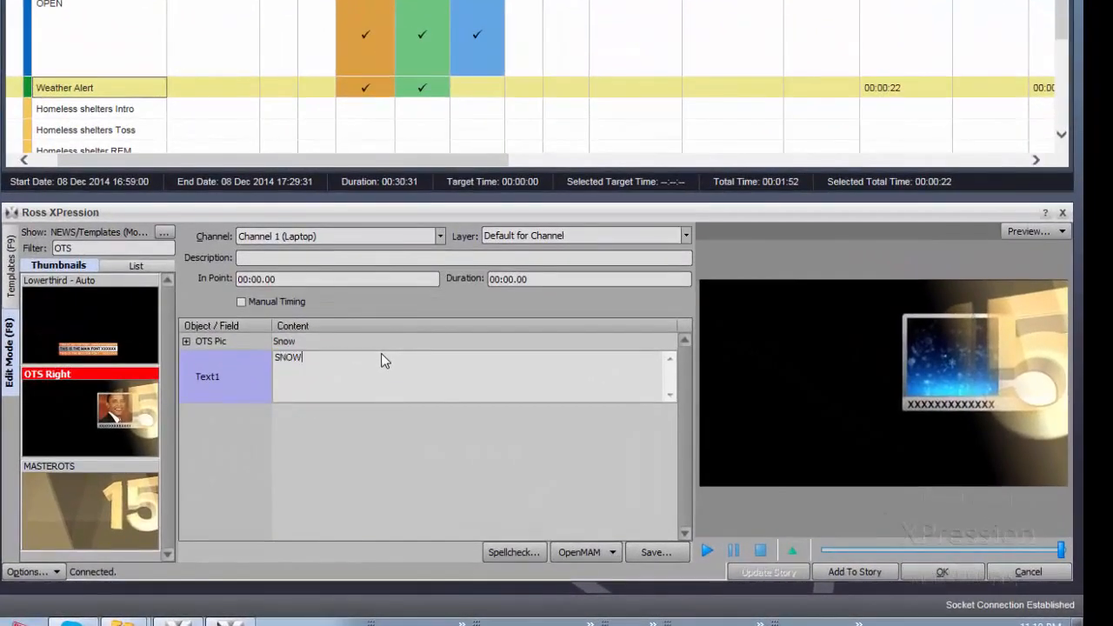
type(" STORM")
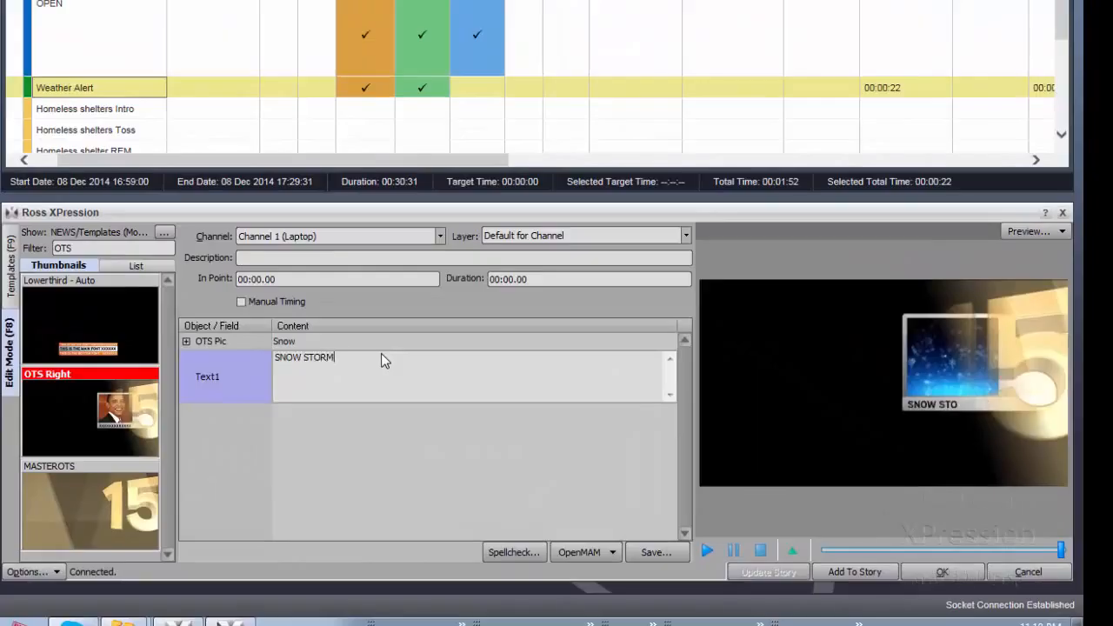
left_click(448, 419)
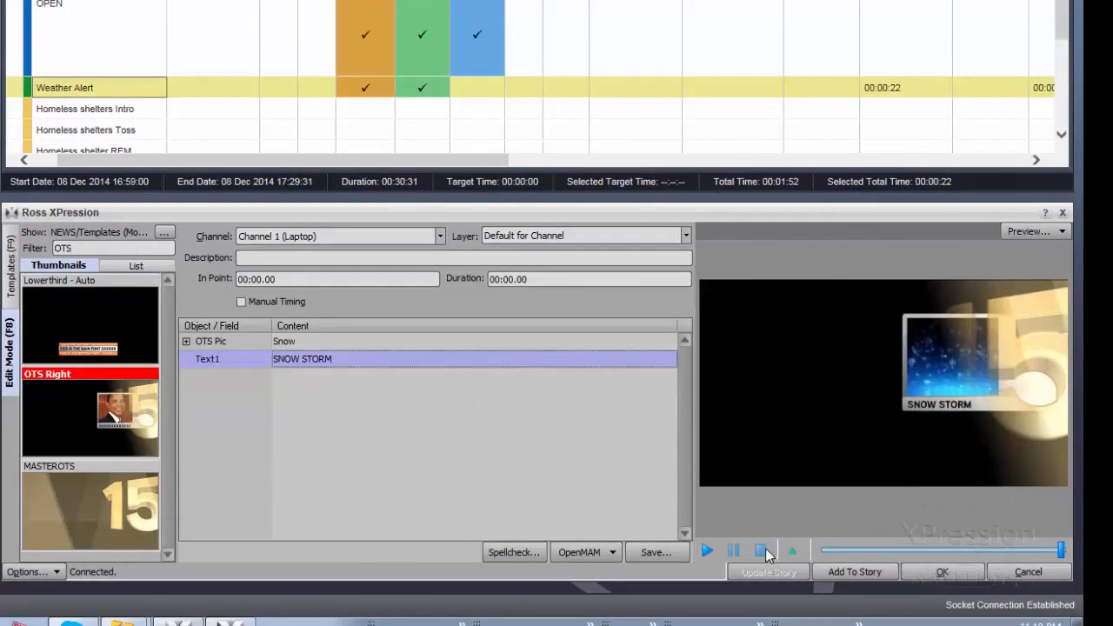
left_click_drag(1060, 551, 821, 556)
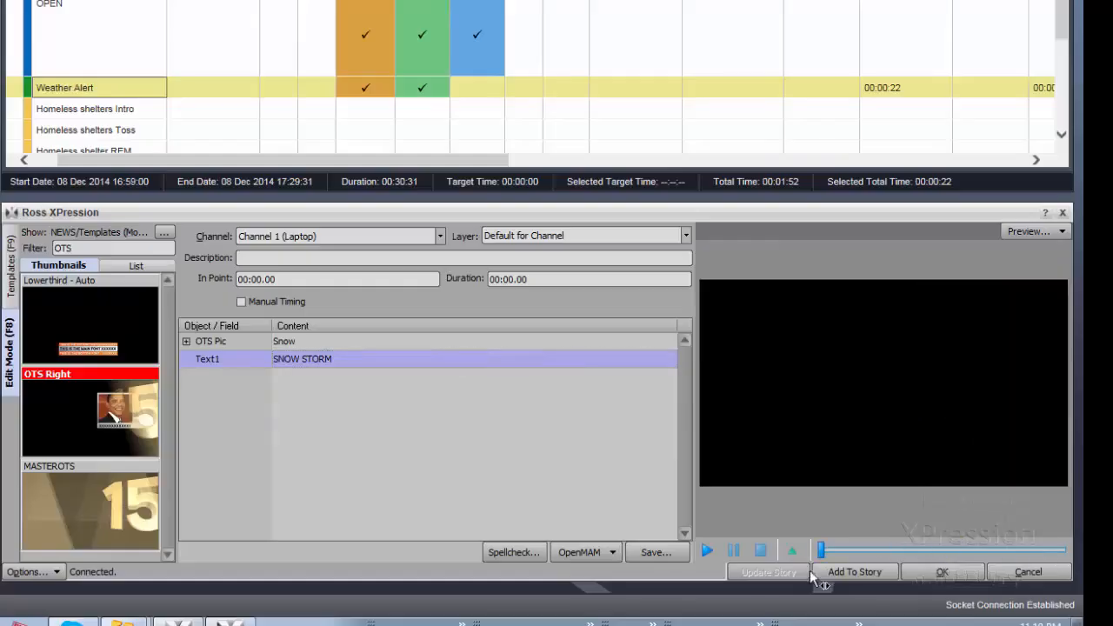
left_click(705, 549)
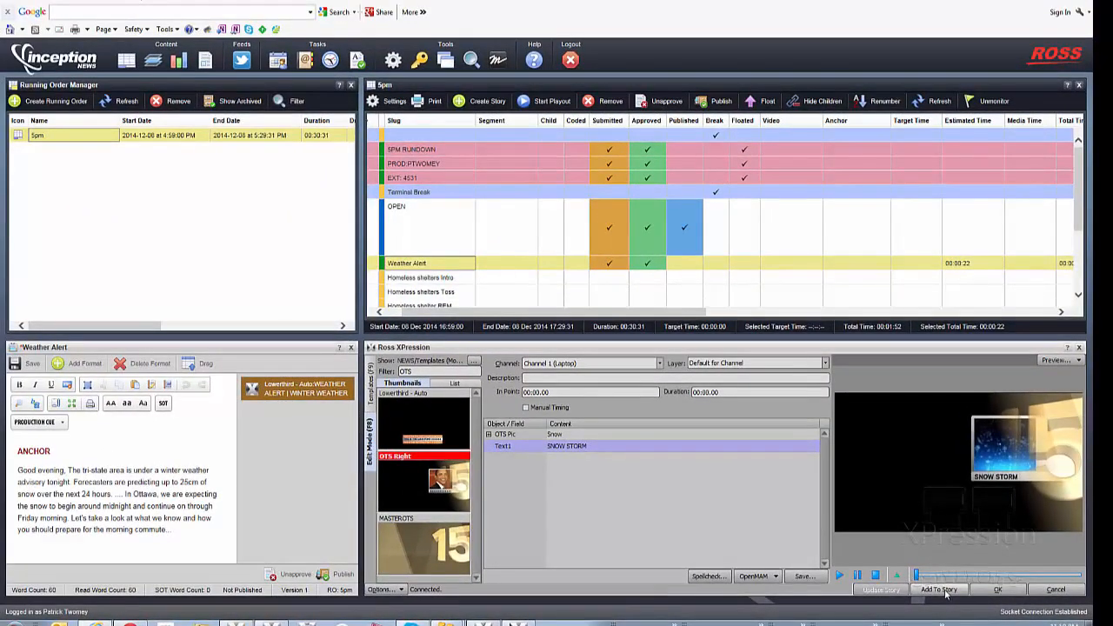
Add the OTS Right graphic to the Weather Alert story, and save and publish the story
left_click(942, 590)
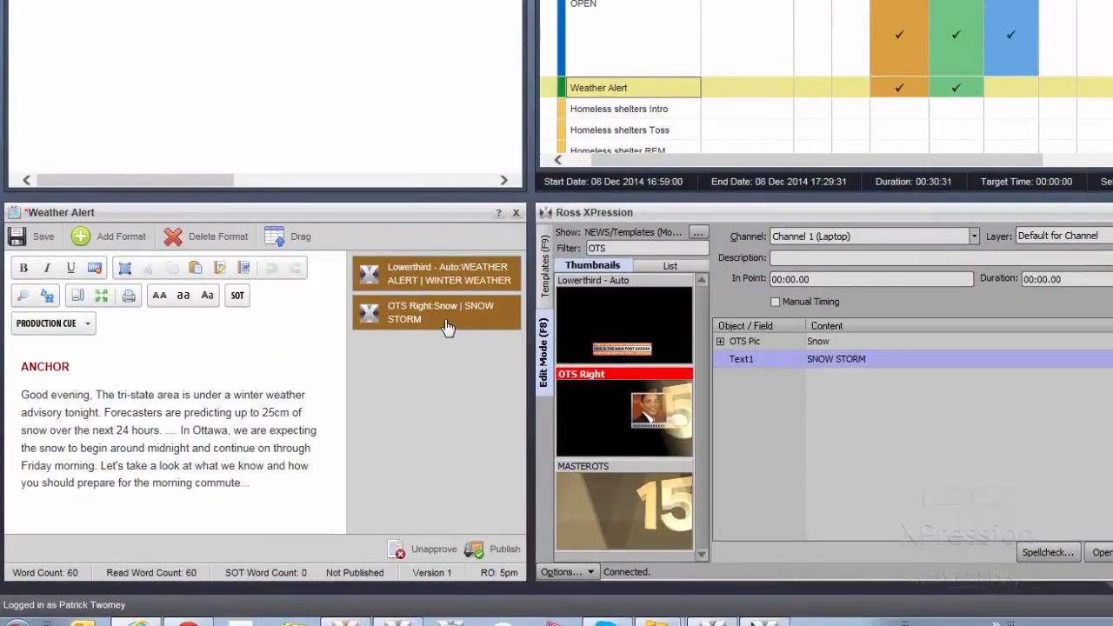
mouse_move(445, 326)
left_mouse_down()
mouse_move(451, 271)
mouse_move(437, 342)
mouse_move(446, 276)
mouse_move(451, 346)
left_mouse_up()
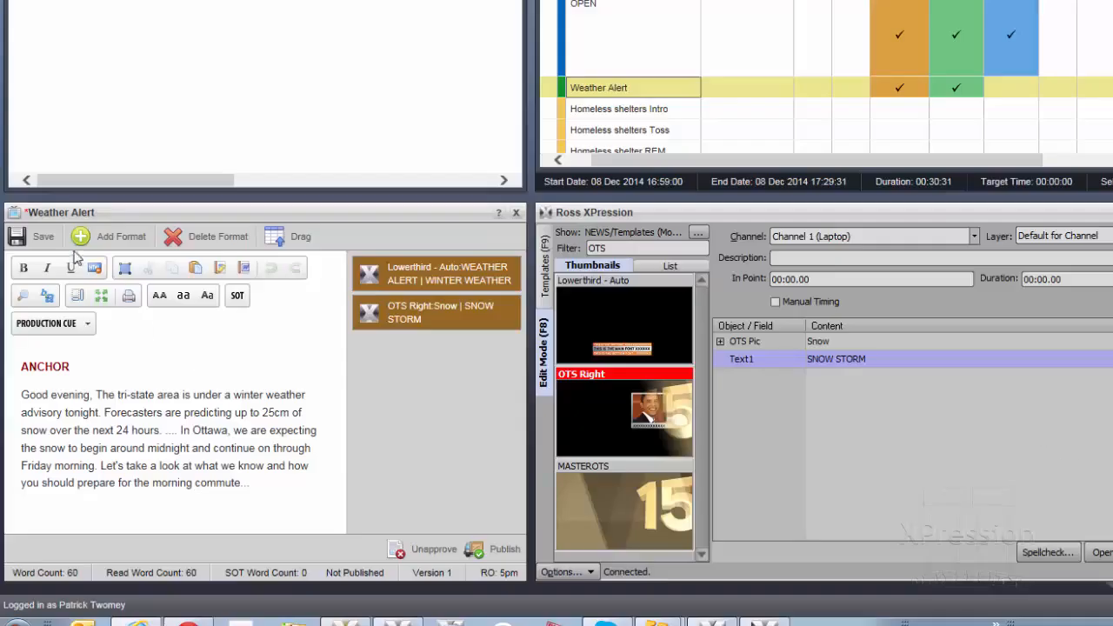
left_click(43, 240)
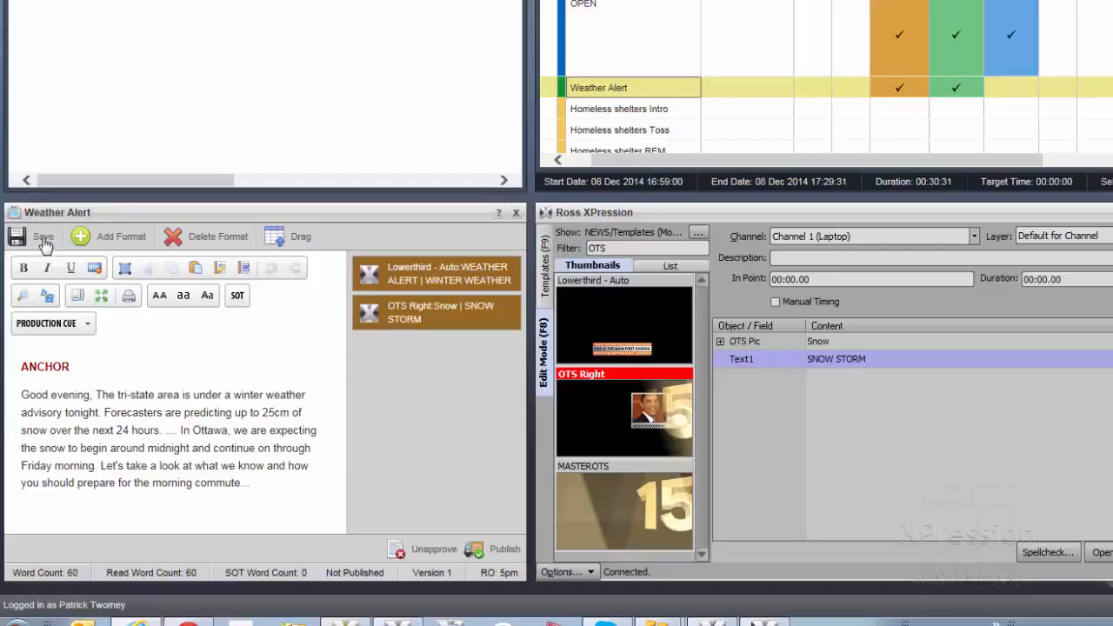
left_click(498, 551)
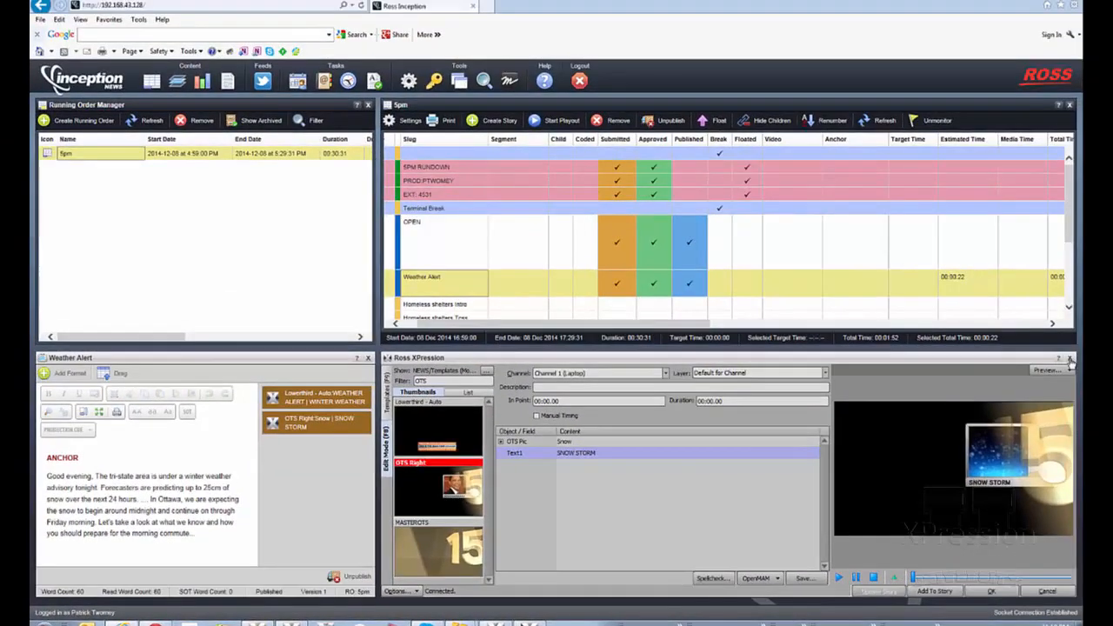
Uncover the XPression rundown by closing the Ross XPression panel and Streamline window and restoring the Inception browser to a smaller size
left_click(1069, 359)
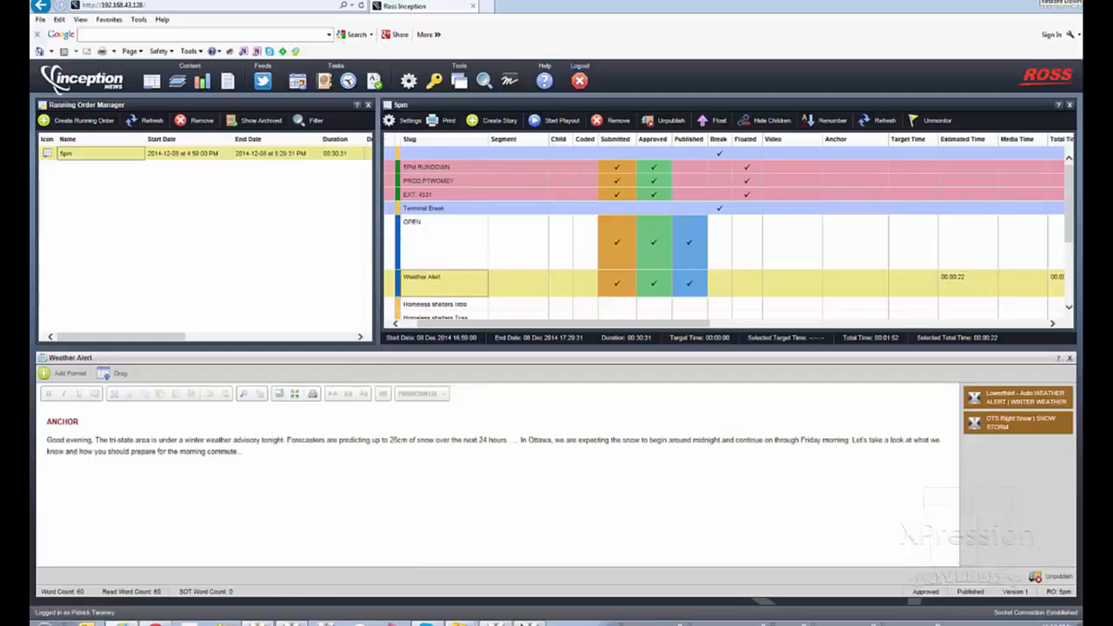
left_click(1059, 2)
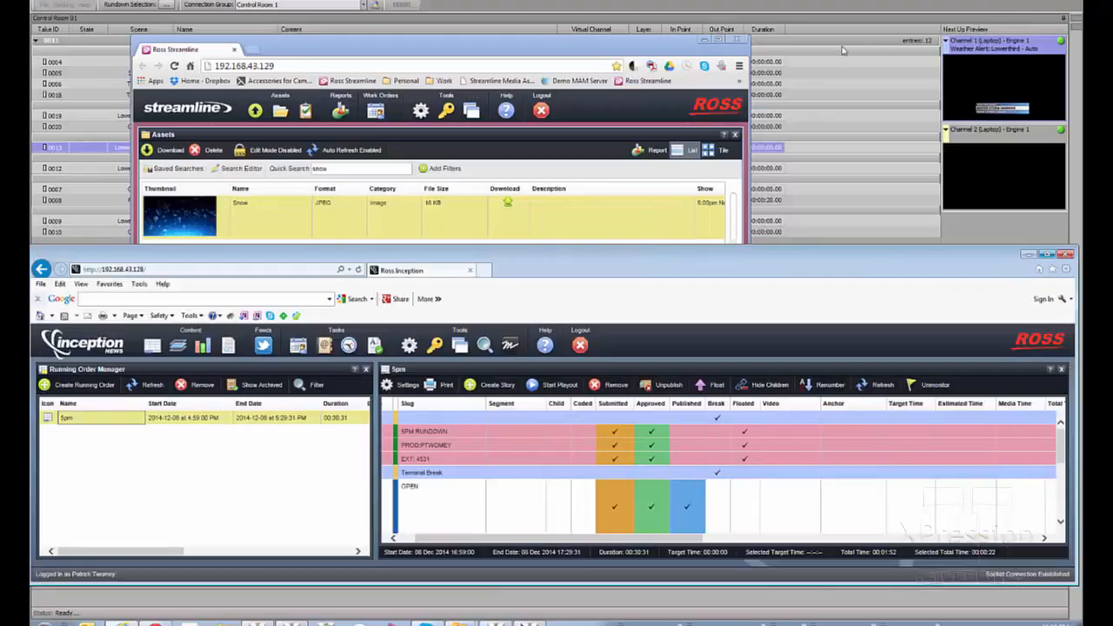
left_click(737, 40)
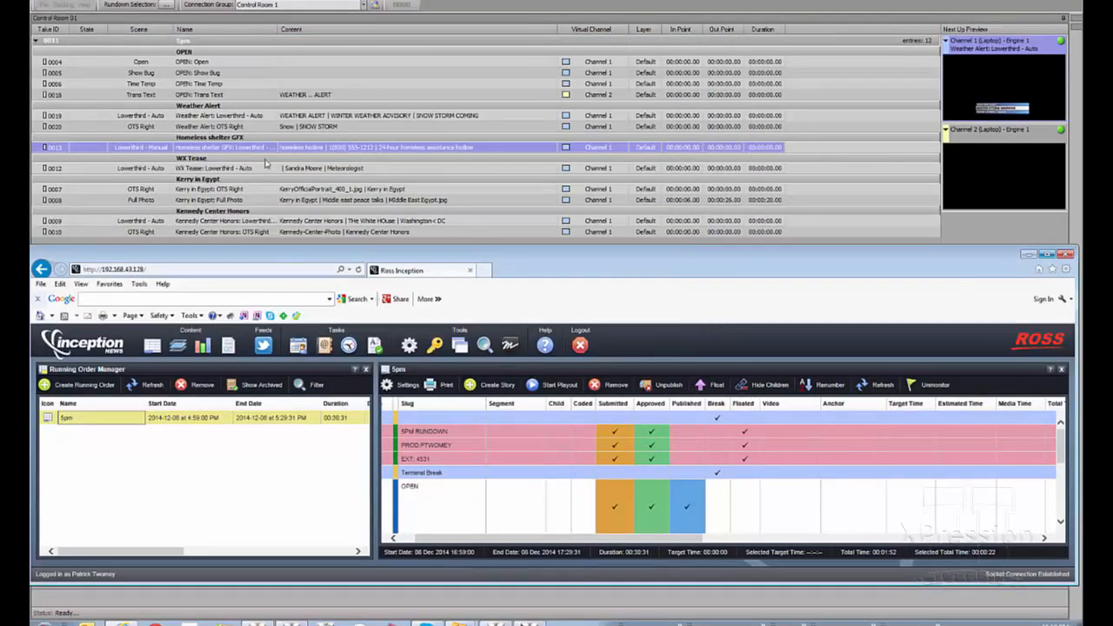
Move the Weather Alert story above OPEN in the 5pm running order, and return it below OPEN
left_click(503, 485)
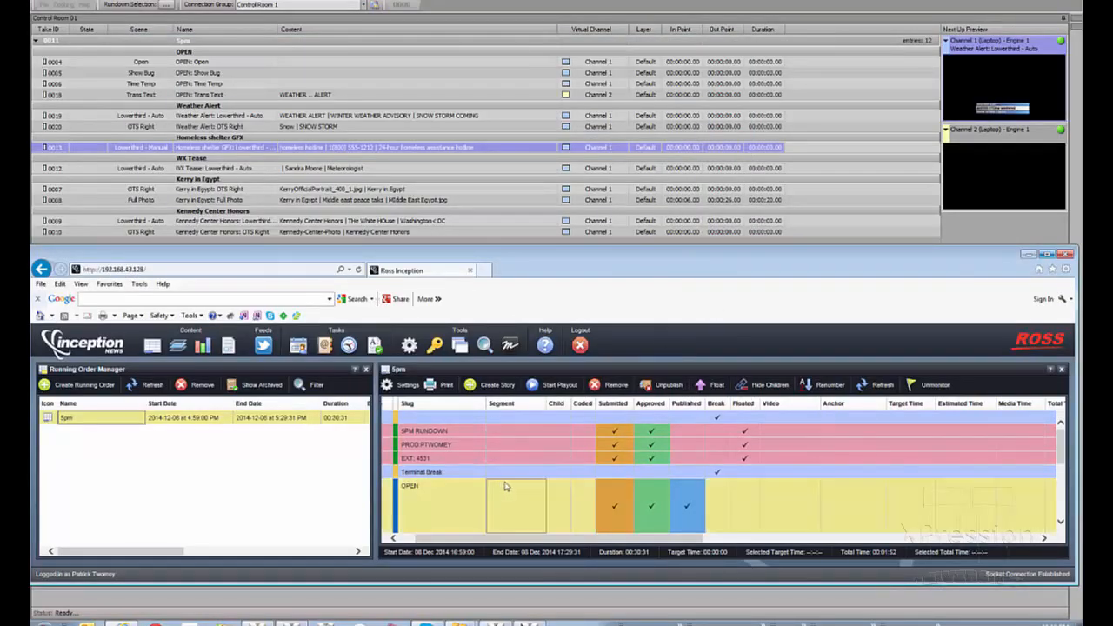
scroll(508, 484, "down", 1)
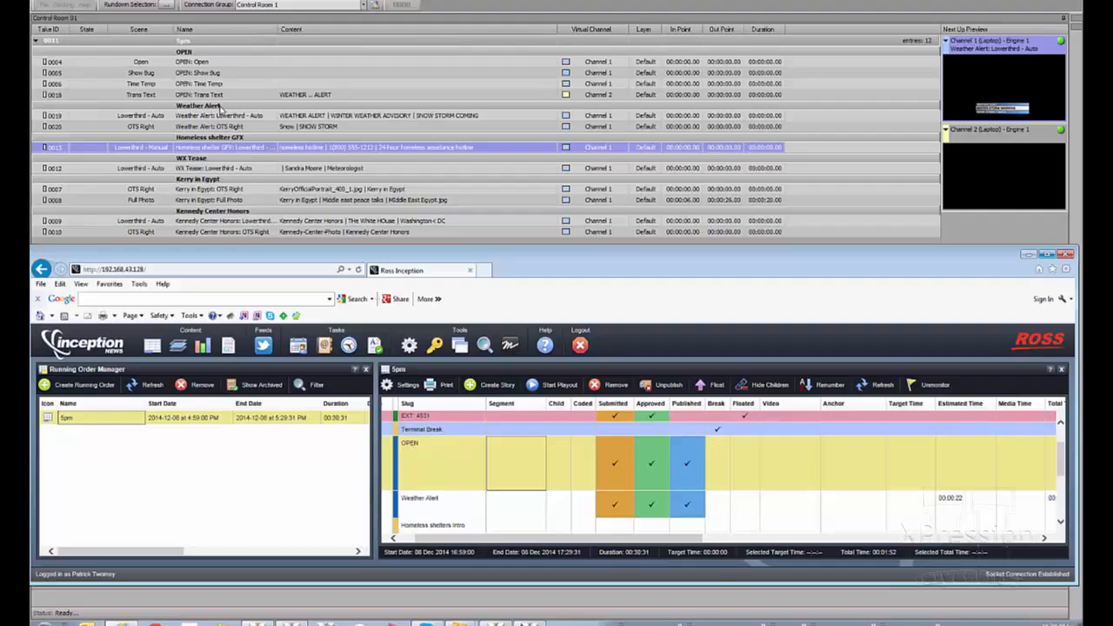
left_click(456, 511)
left_click_drag(456, 512, 463, 444)
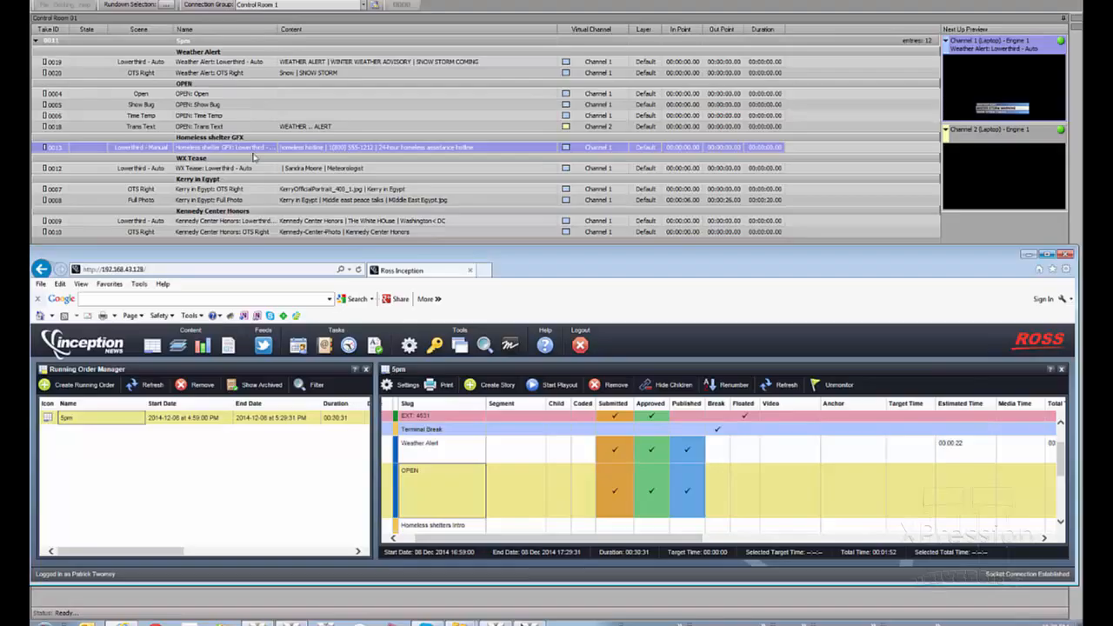
left_click_drag(432, 449, 441, 508)
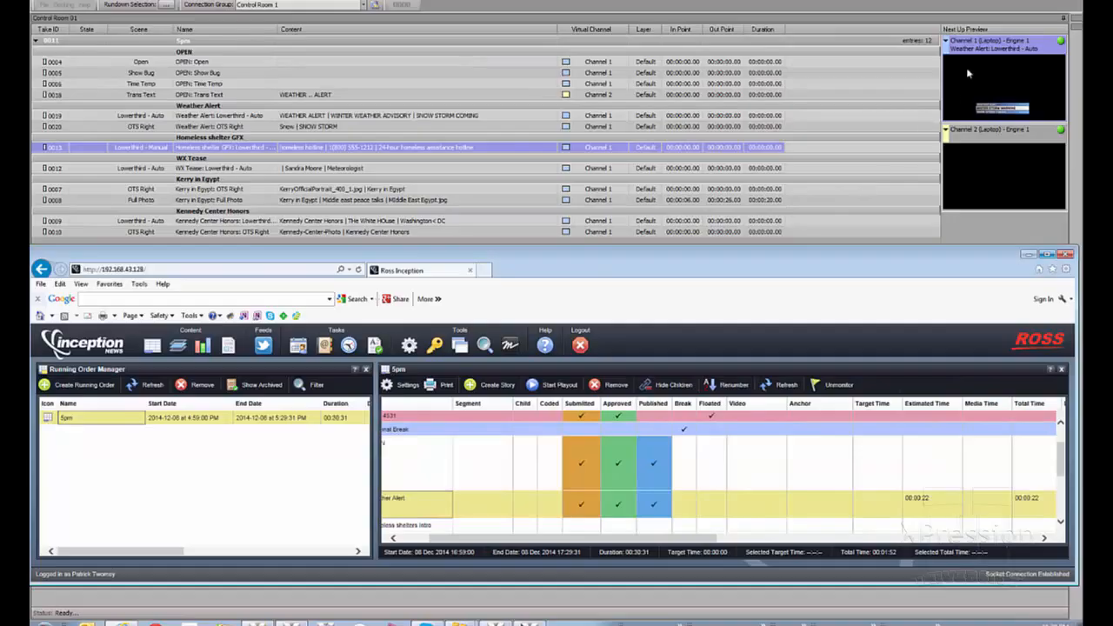
Switch to the XPression rundown window and set the 5pm rundown's active NEWS project to Morning
left_click(928, 4)
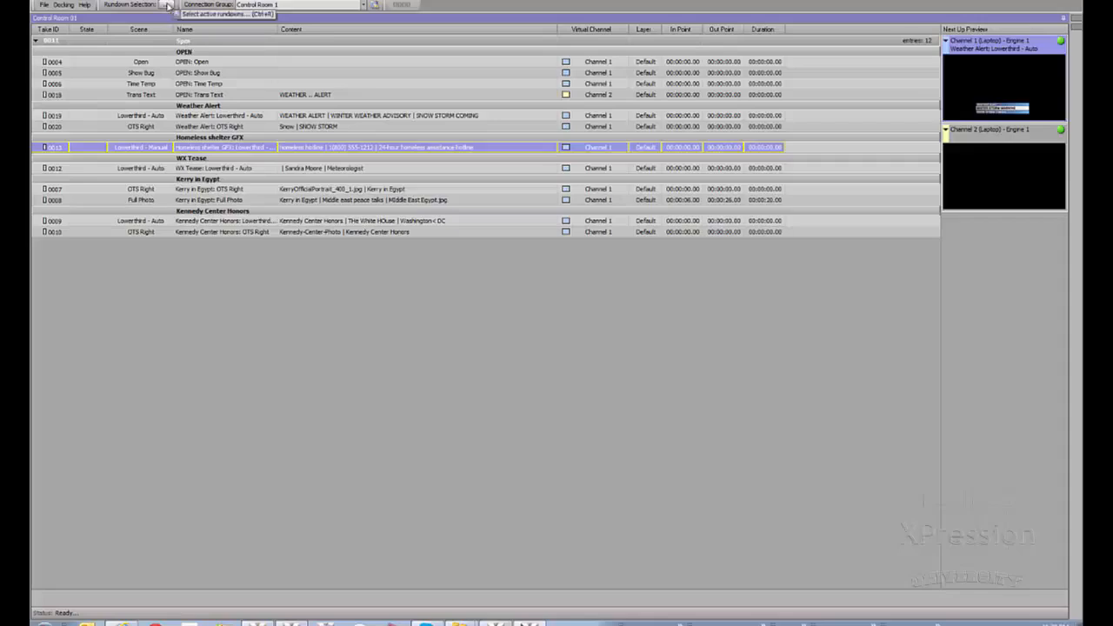
left_click(166, 4)
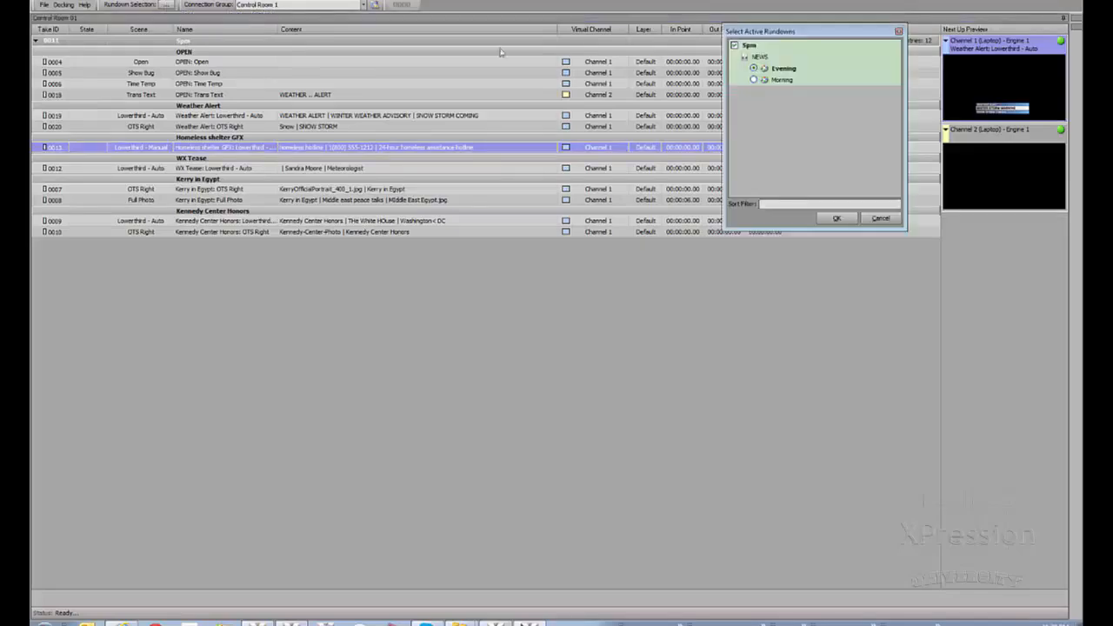
left_click_drag(766, 33, 641, 52)
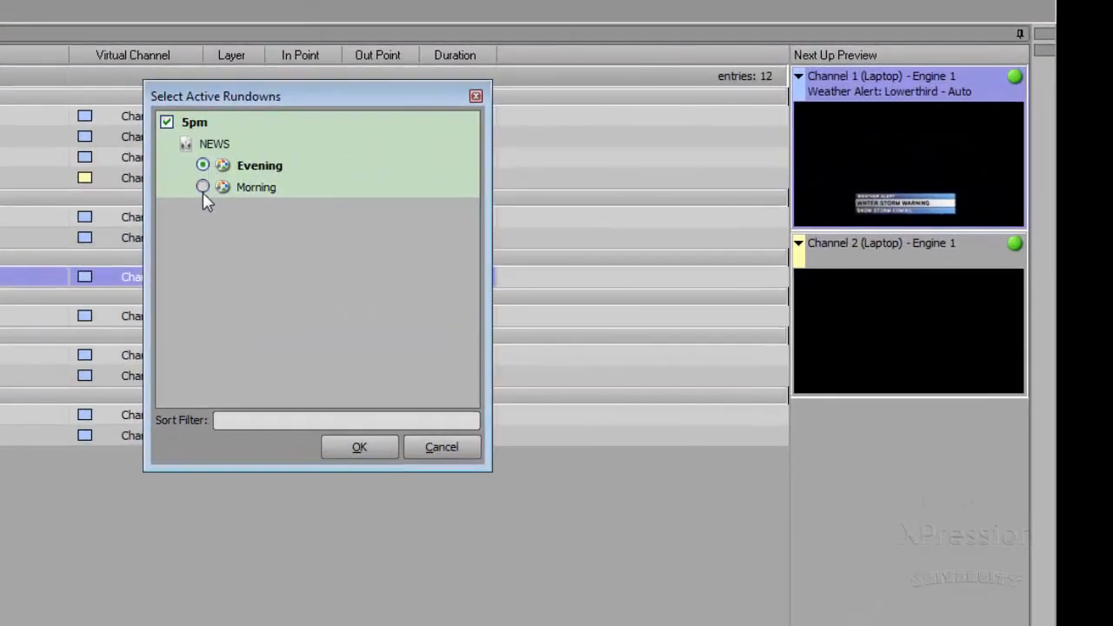
left_click(202, 191)
left_click(357, 449)
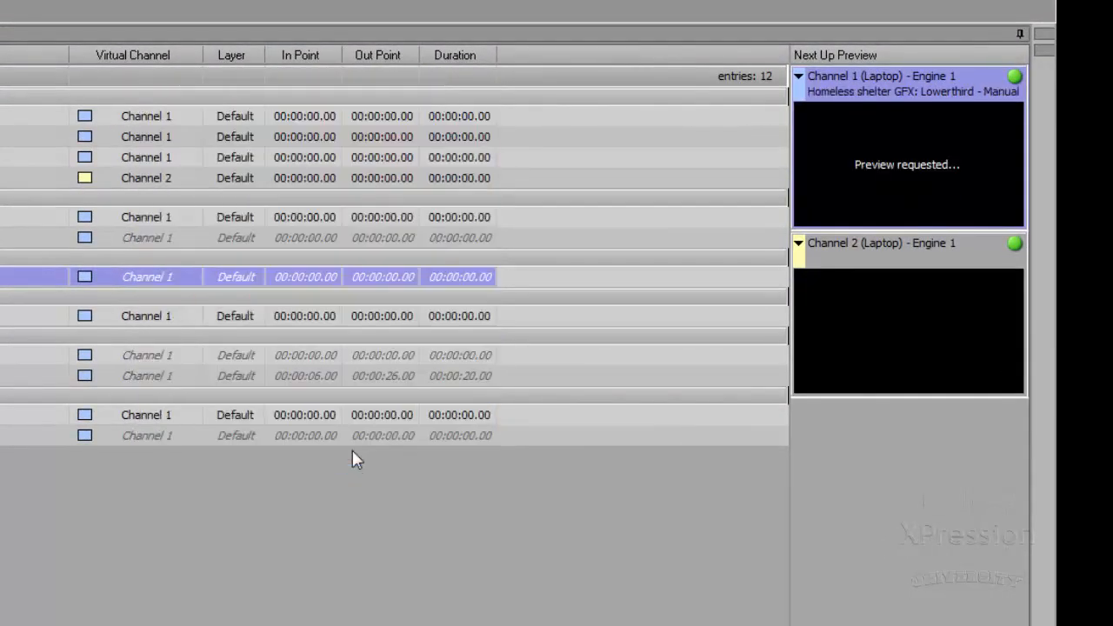